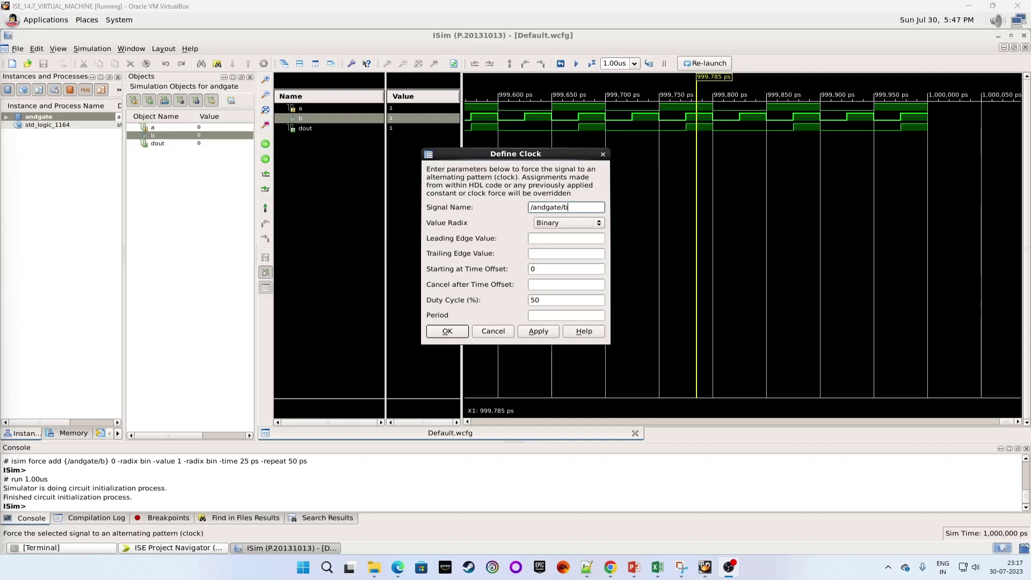
# - Dismiss b's clock dialog, quit ISim, and select Simulate Behavioral Model for ANDGate
pyautogui.click(603, 154)
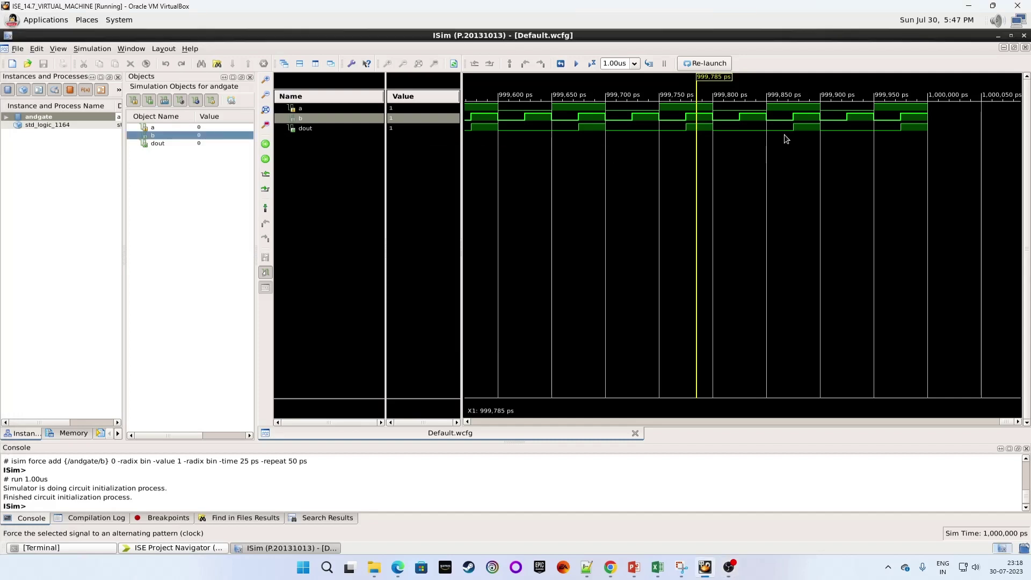
pyautogui.click(1023, 36)
pyautogui.click(588, 240)
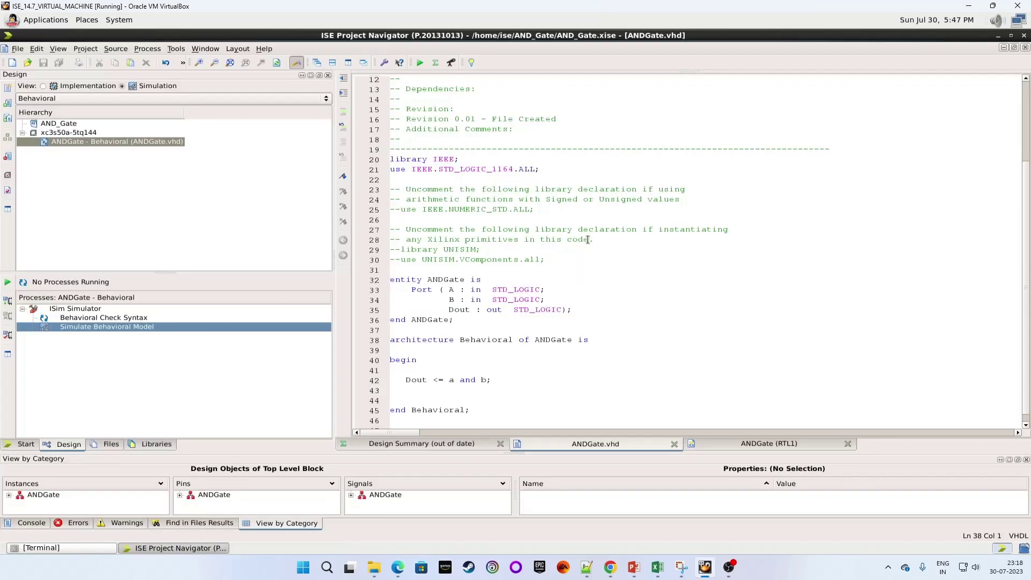
pyautogui.scroll(-1, 563, 260)
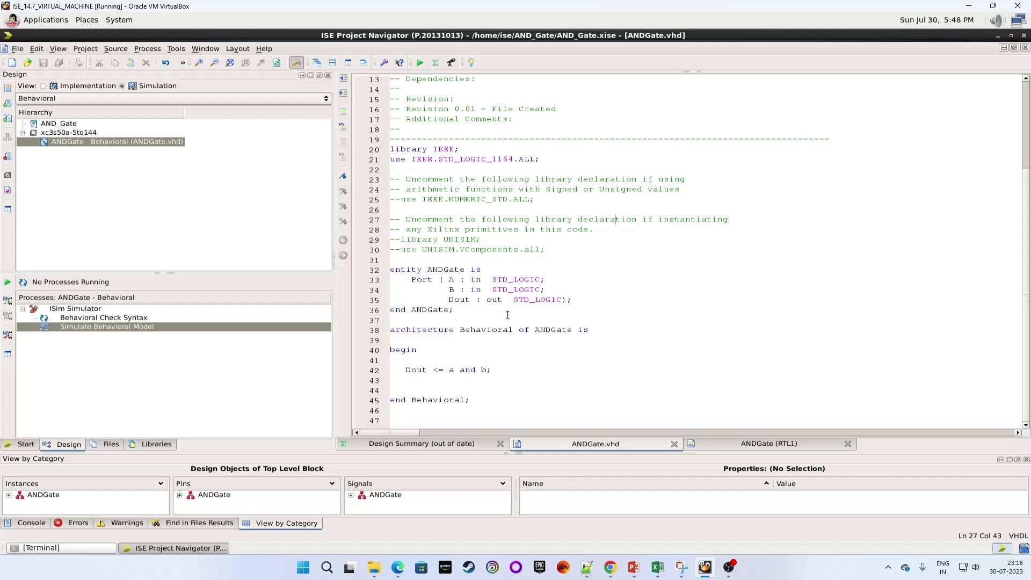
pyautogui.click(127, 88)
# - Relaunch the ANDGate behavioral simulation and restart it from 0 ps
pyautogui.doubleClick(91, 327)
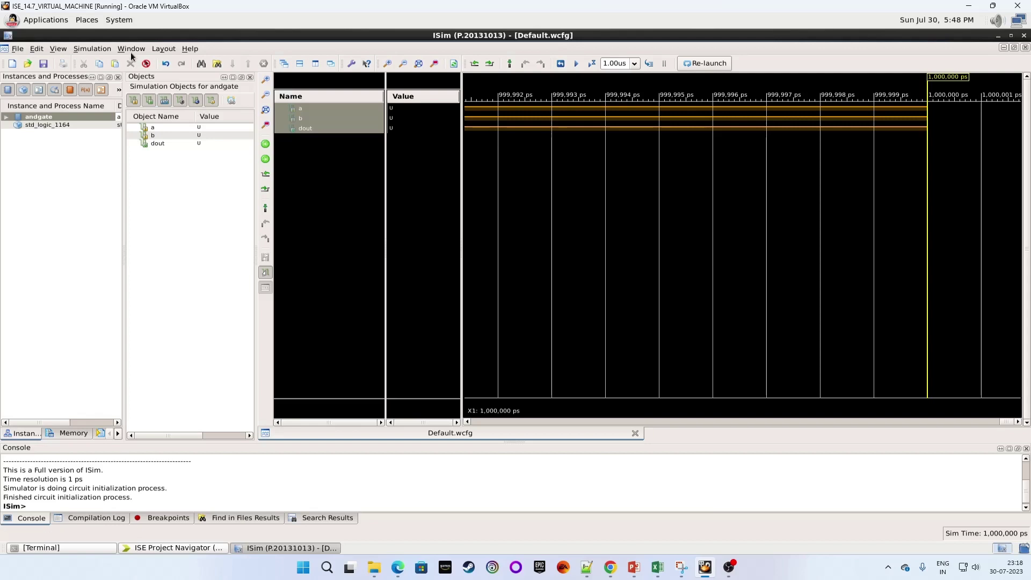
pyautogui.click(107, 50)
pyautogui.click(105, 63)
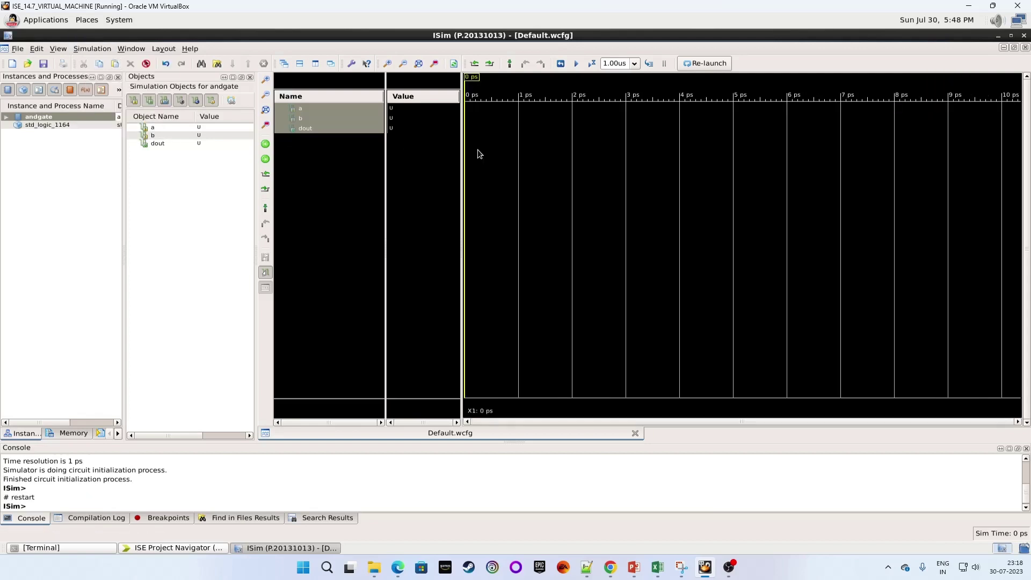
# - Force signal a as a clock with leading edge 0, trailing edge 1 and 100 ps period
pyautogui.click(156, 128)
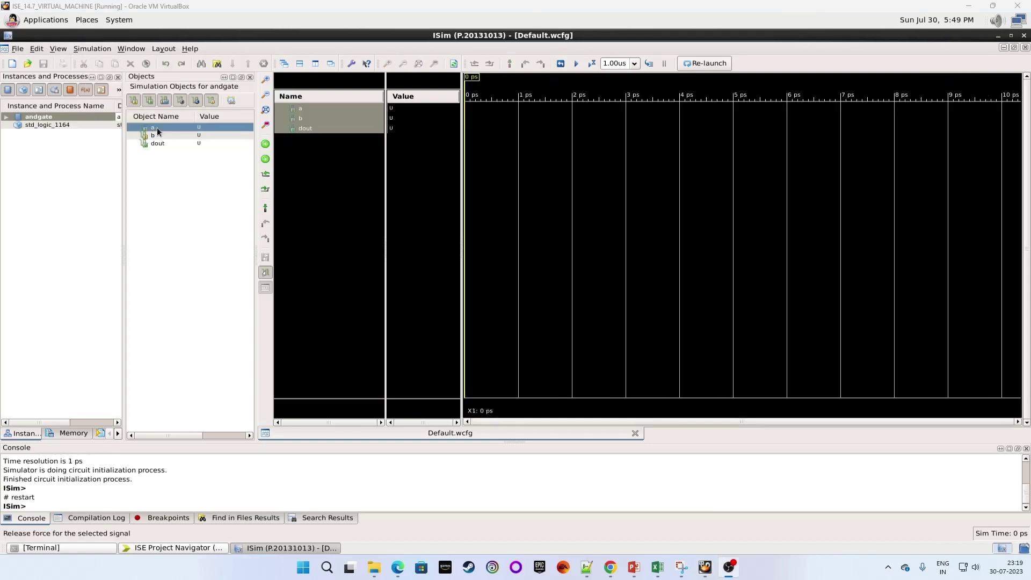
pyautogui.rightClick(157, 127)
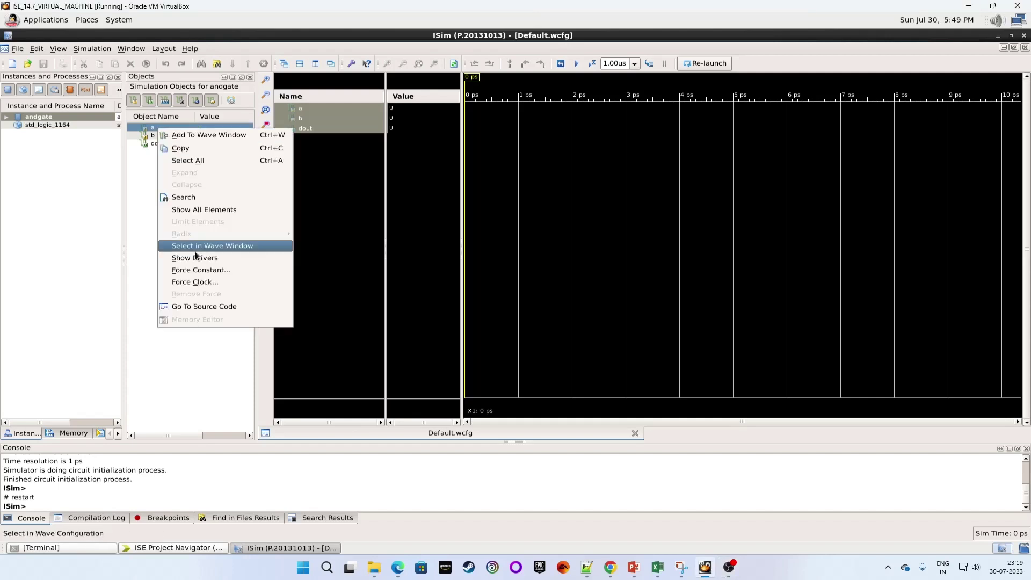
pyautogui.click(193, 283)
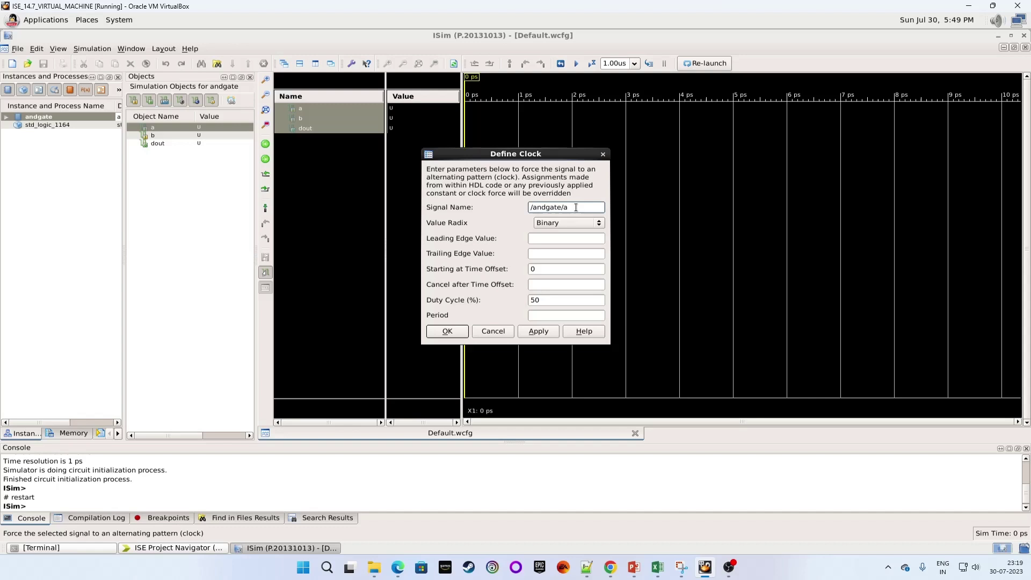
pyautogui.click(569, 238)
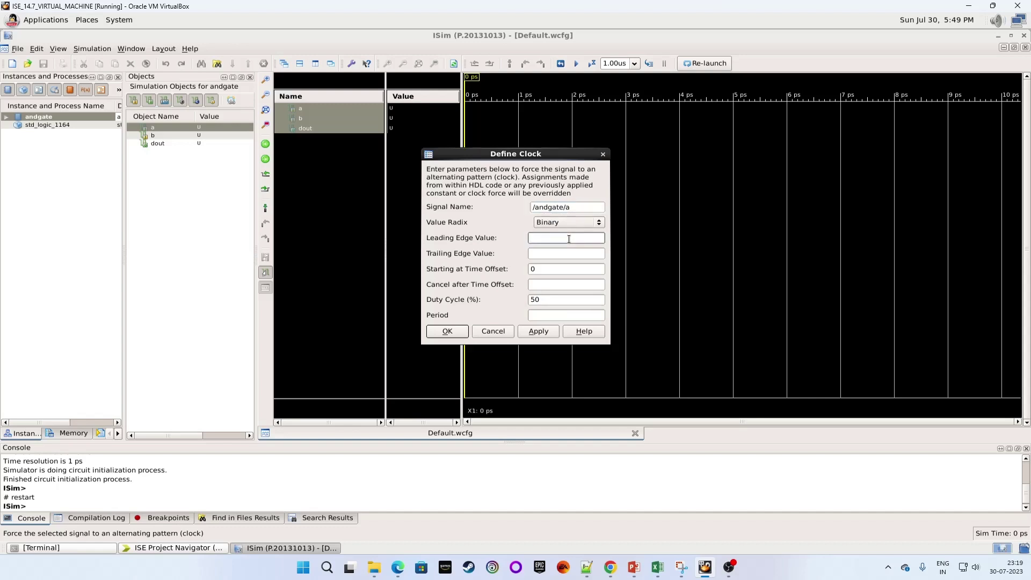
pyautogui.write('0')
pyautogui.press('Tab')
pyautogui.write('1')
pyautogui.click(542, 316)
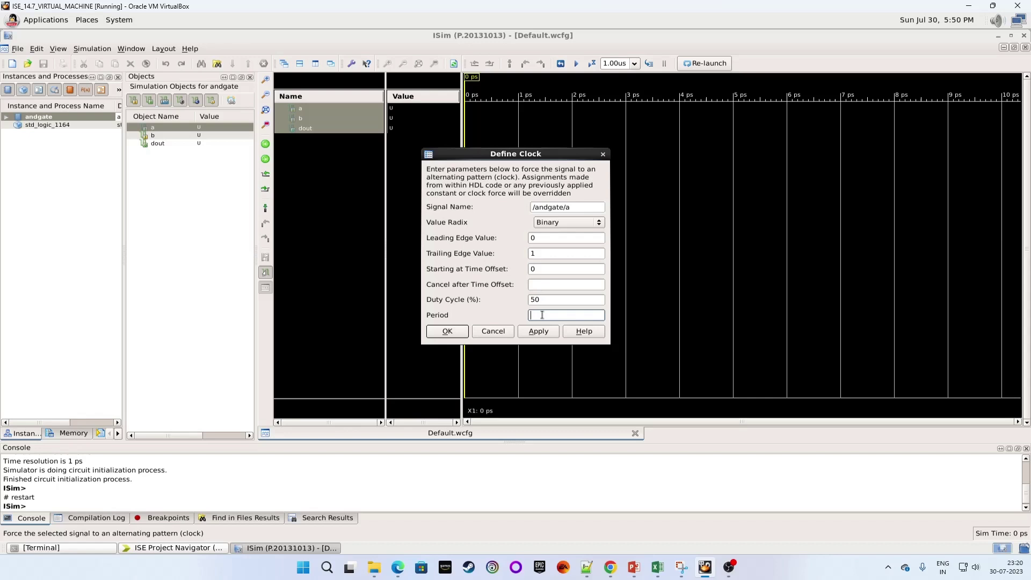
pyautogui.write('100')
pyautogui.click(539, 331)
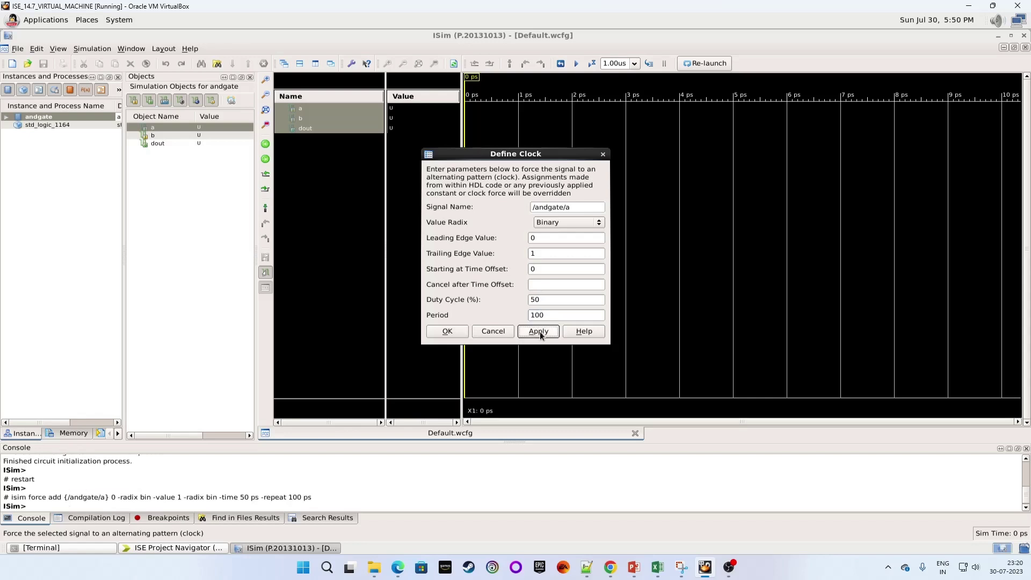
pyautogui.click(448, 331)
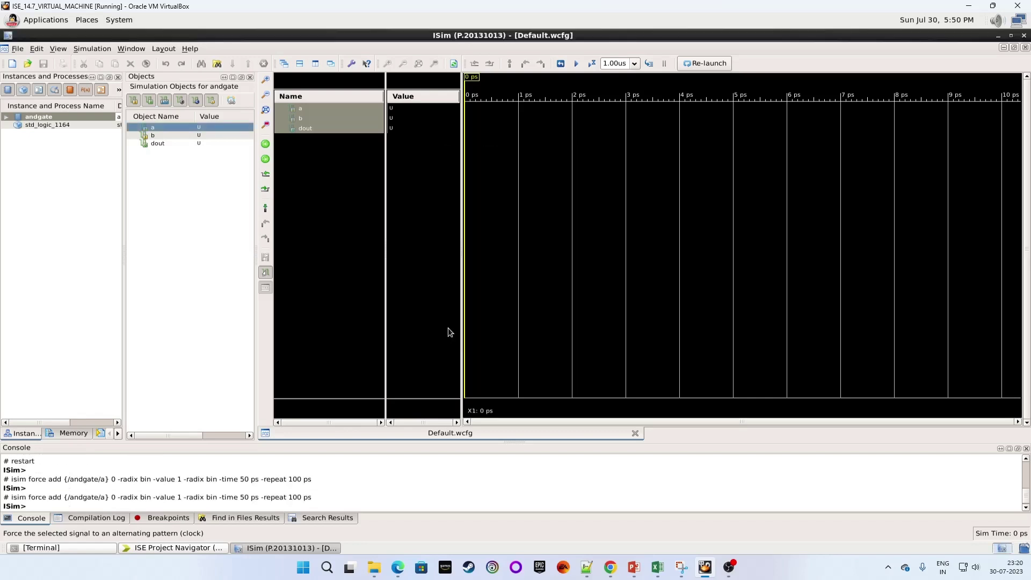
# - Force signal b as a clock with leading edge 0, trailing edge 1 and 50 ps period, and apply it
pyautogui.click(305, 118)
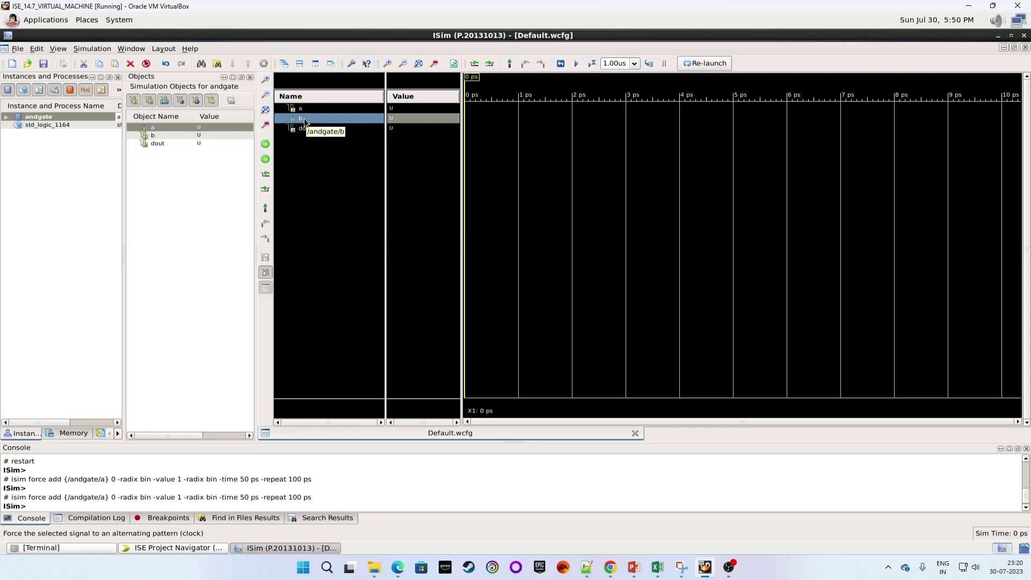
pyautogui.rightClick(304, 118)
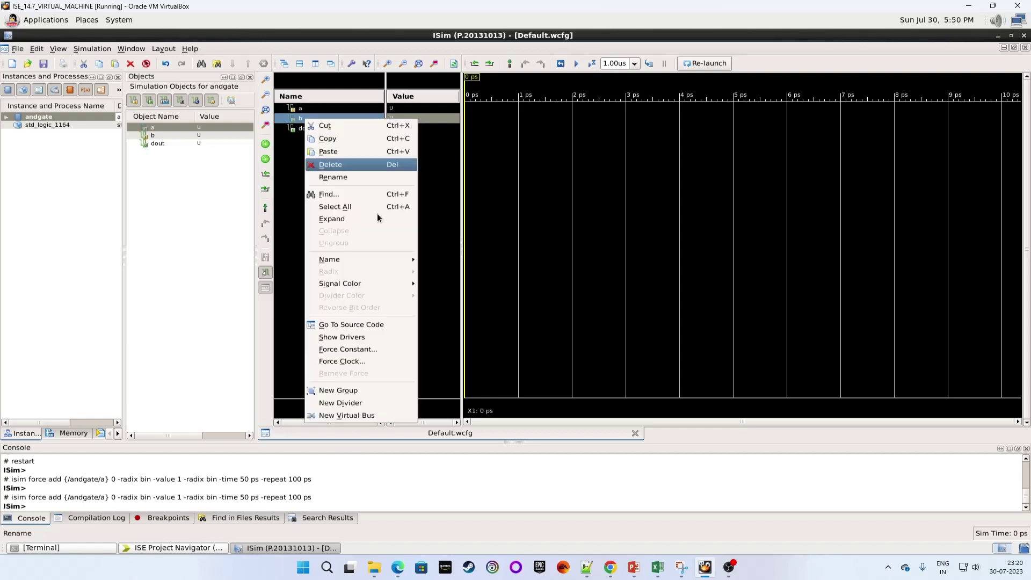
pyautogui.click(388, 364)
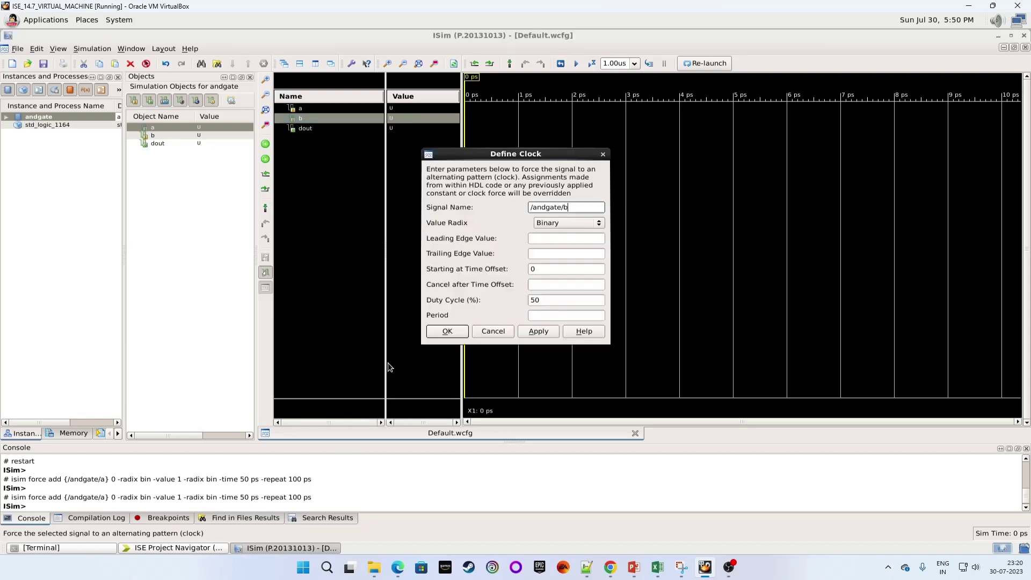
pyautogui.click(553, 238)
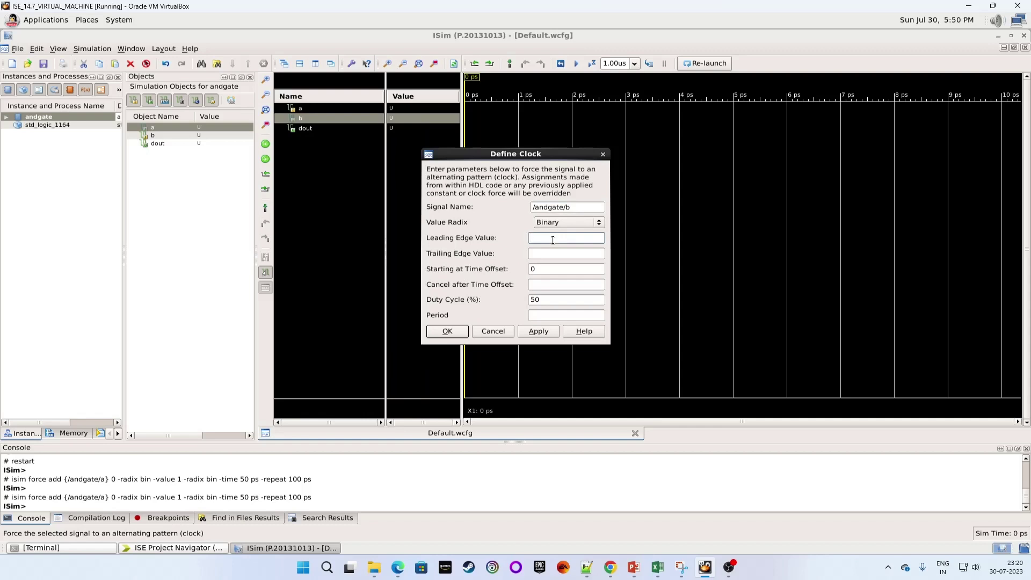
pyautogui.write('0')
pyautogui.press('Tab')
pyautogui.press('Tab')
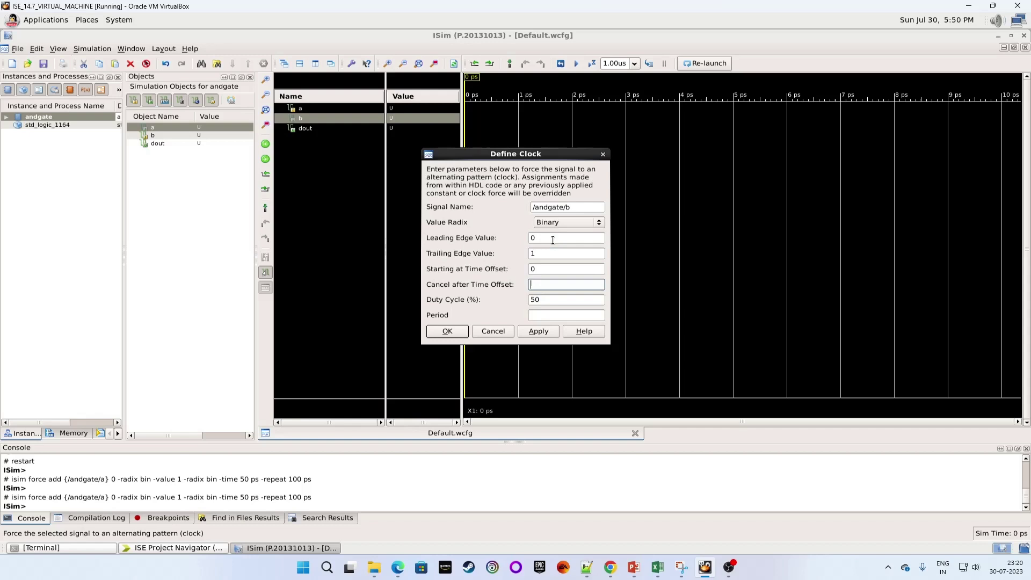
pyautogui.press('Tab')
pyautogui.press('Tab')
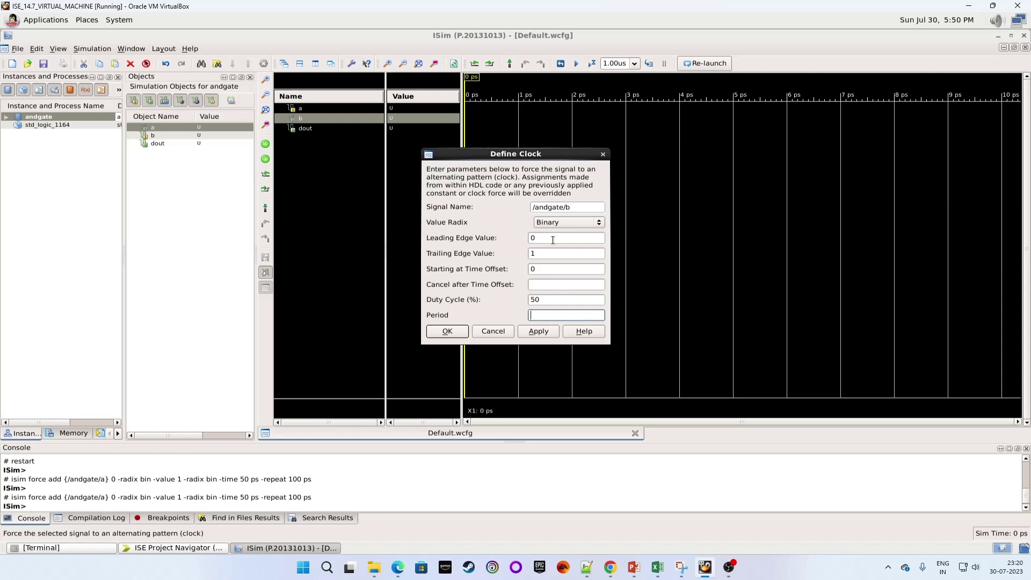
pyautogui.write('50')
pyautogui.click(540, 330)
# - Confirm b's clock, run the simulation for 1.00 us, and zoom out the wave view
pyautogui.click(444, 332)
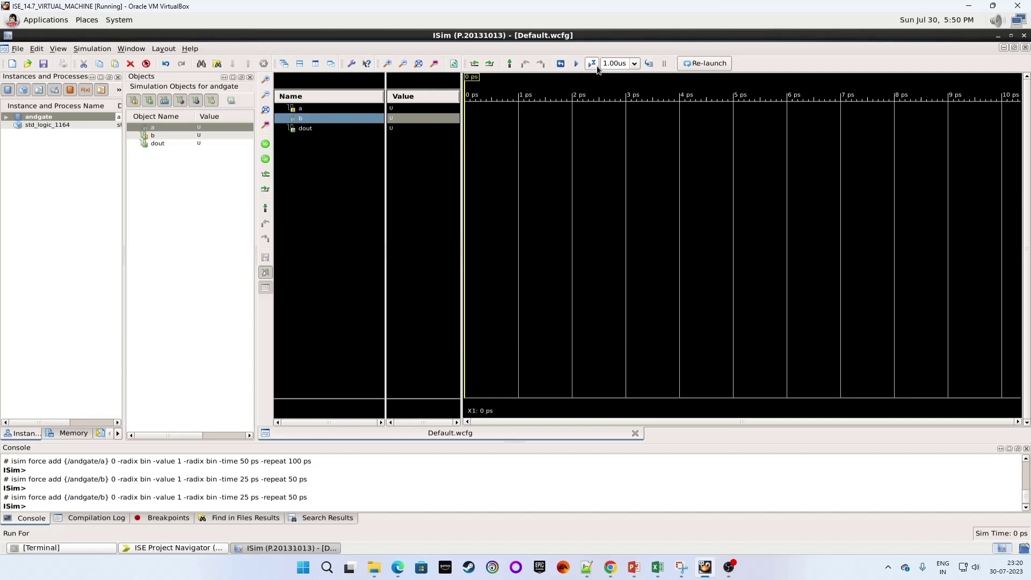
pyautogui.click(593, 65)
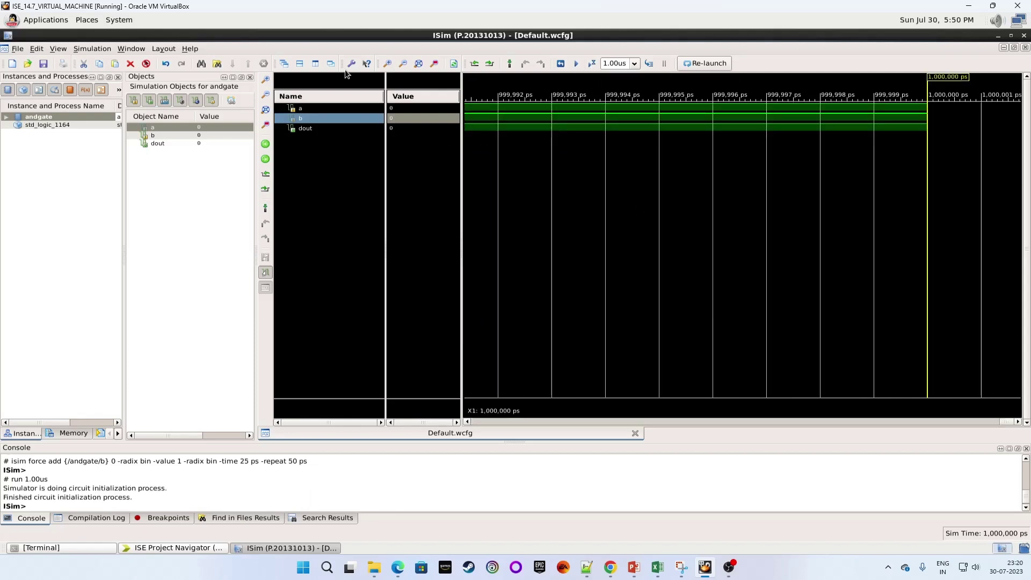
pyautogui.click(402, 64)
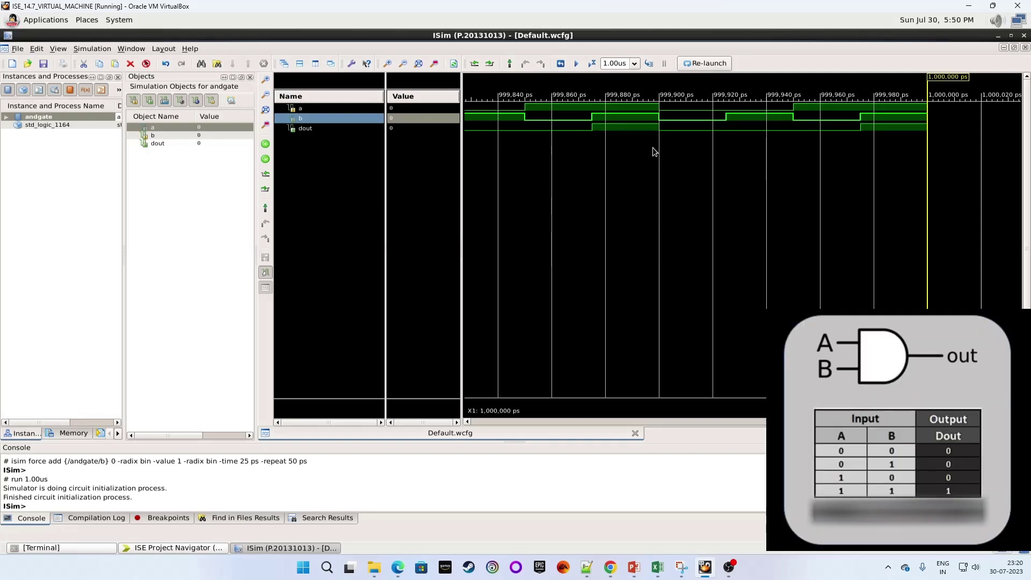
# - Read dout at the a/b = 00, 01, 10 and 11 points, confirming it is 1 only at 11
pyautogui.click(679, 137)
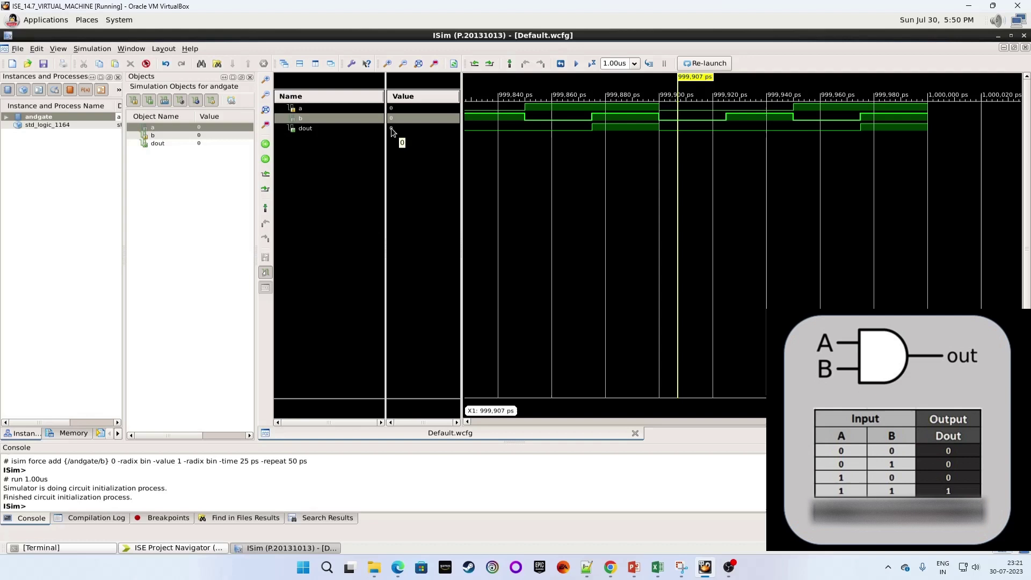
pyautogui.click(745, 126)
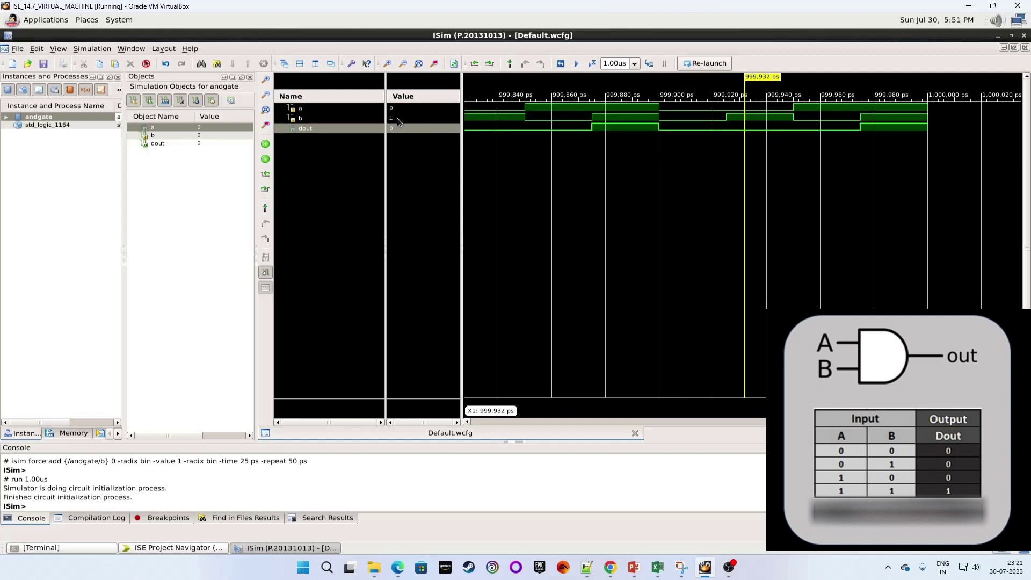
pyautogui.click(831, 117)
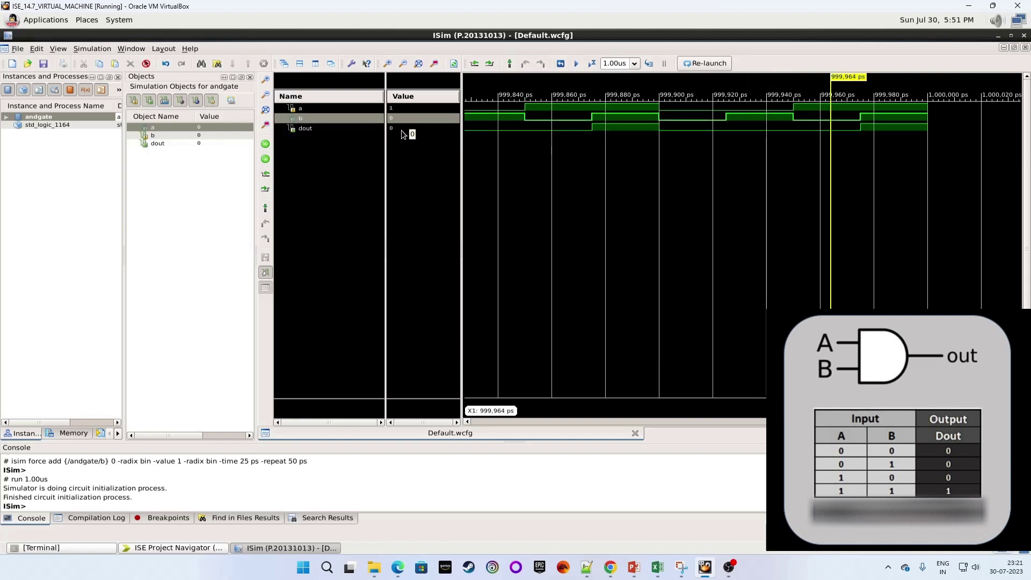
pyautogui.click(902, 131)
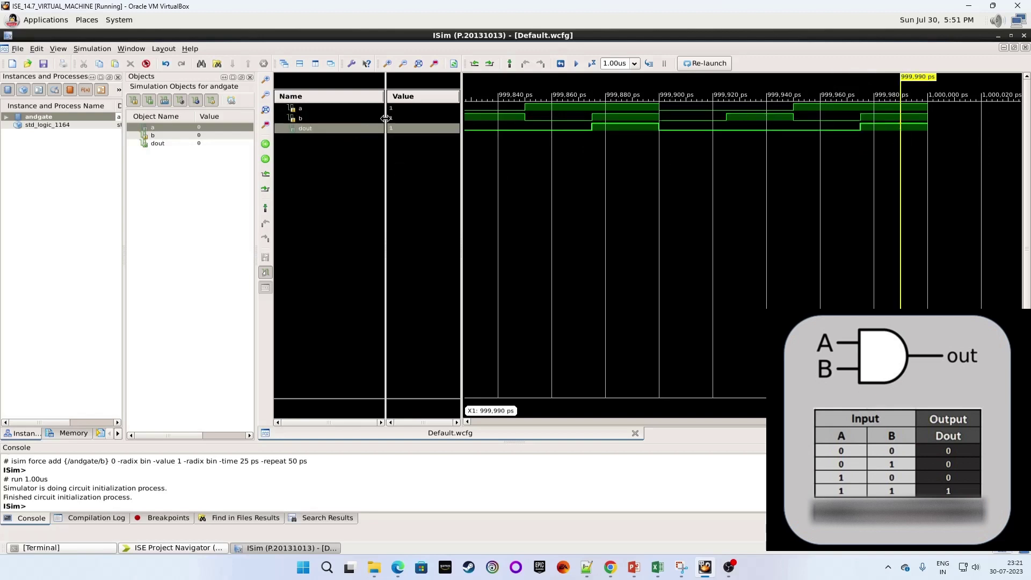